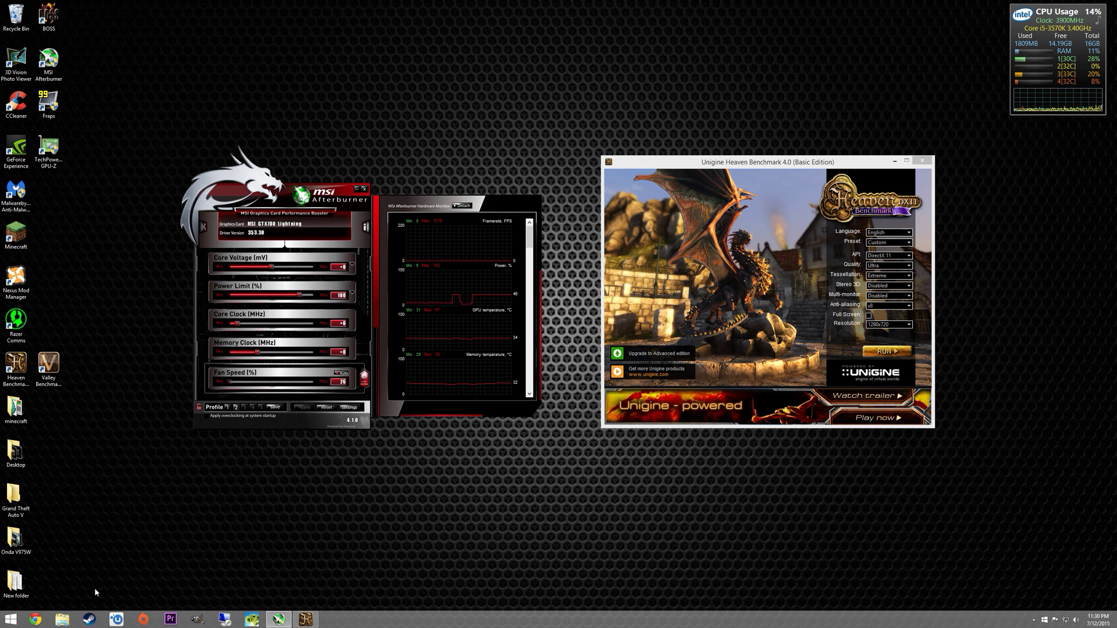
Keep extended MSI voltage control mode in Afterburner properties and decline the restart
left_click(350, 407)
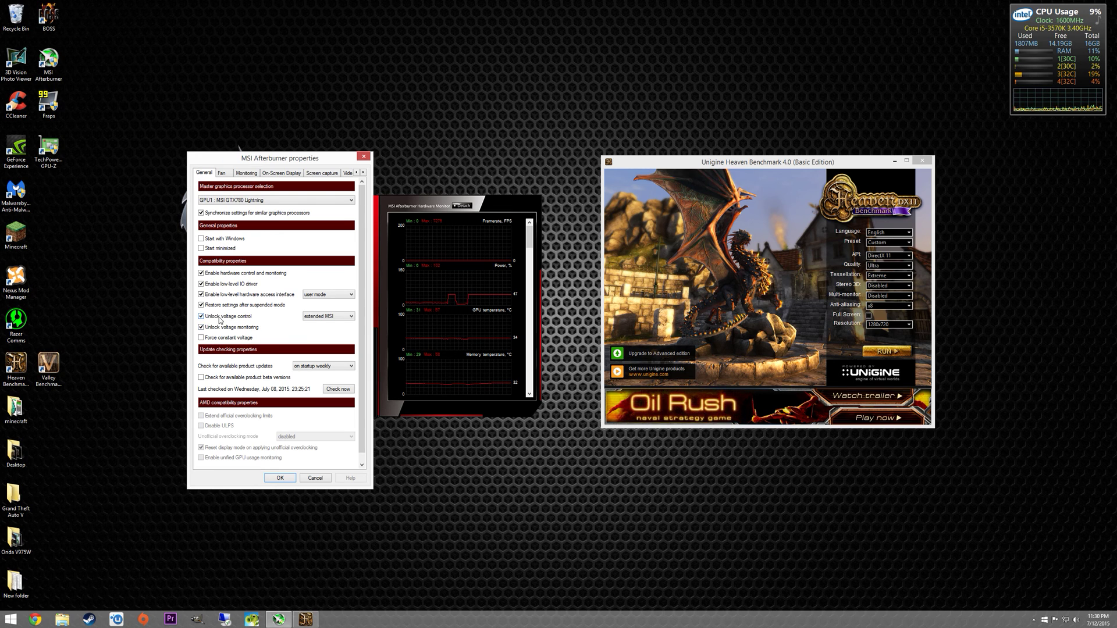
mouse_move(227, 318)
left_click(329, 317)
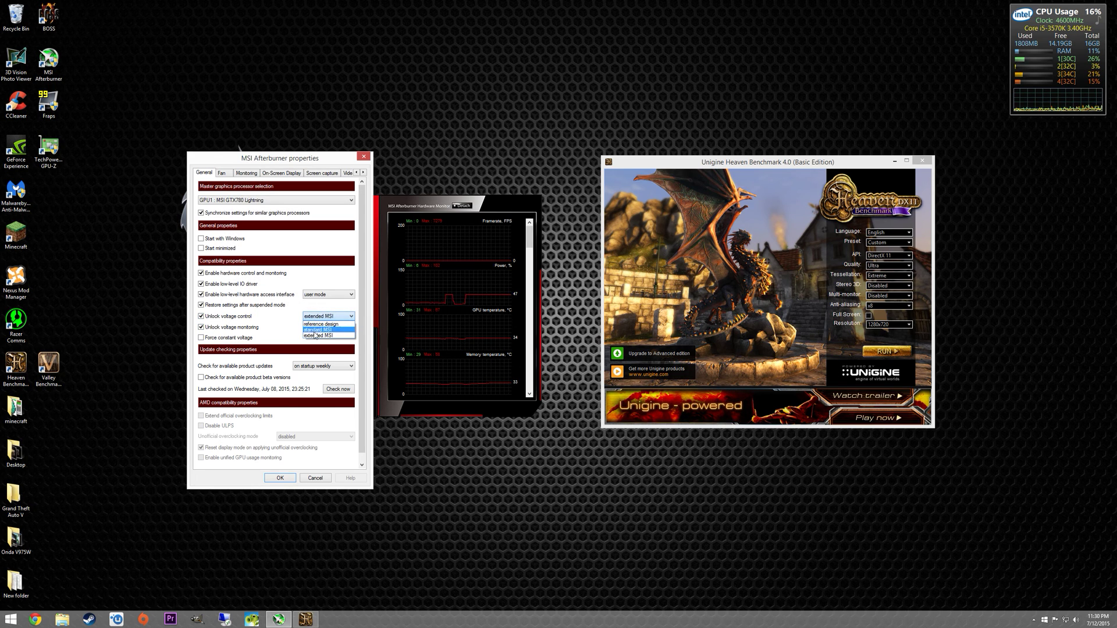
left_click(327, 337)
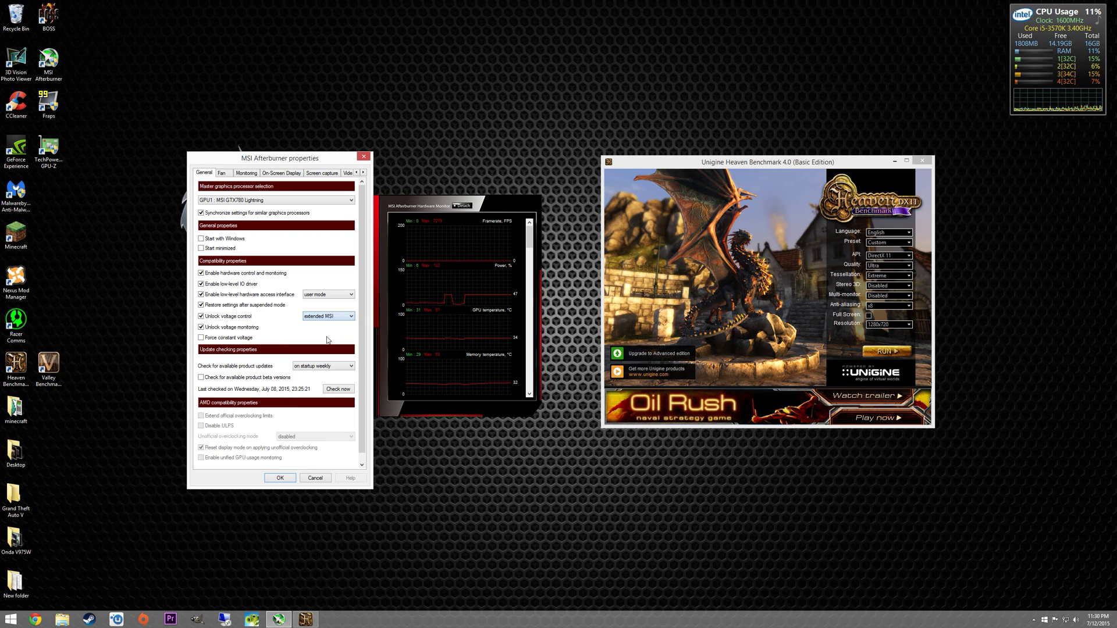
left_click(280, 480)
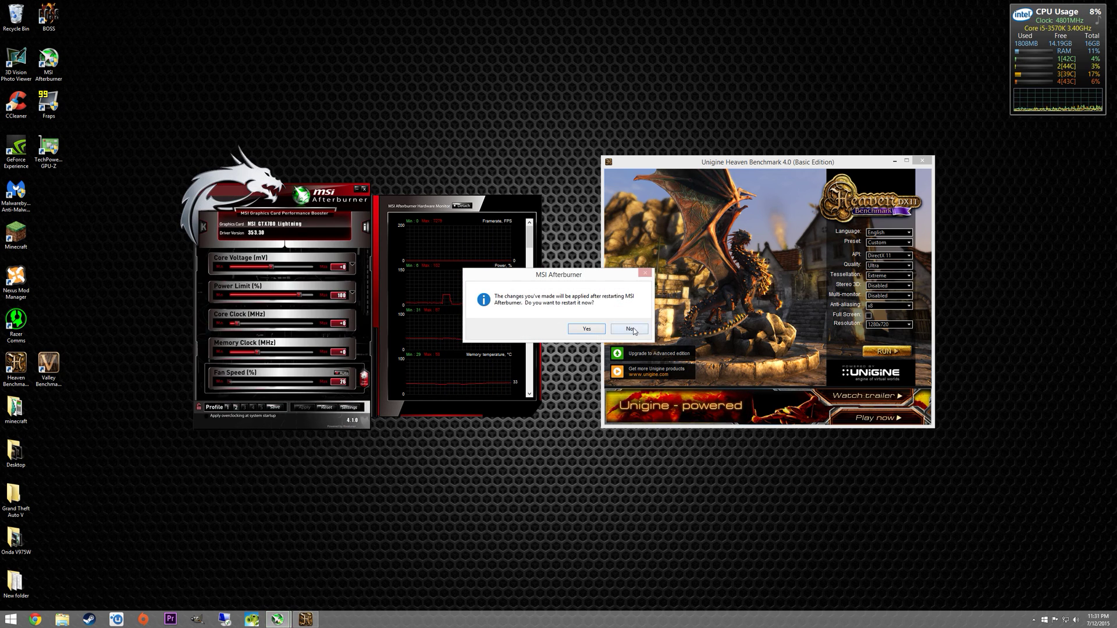
left_click(630, 329)
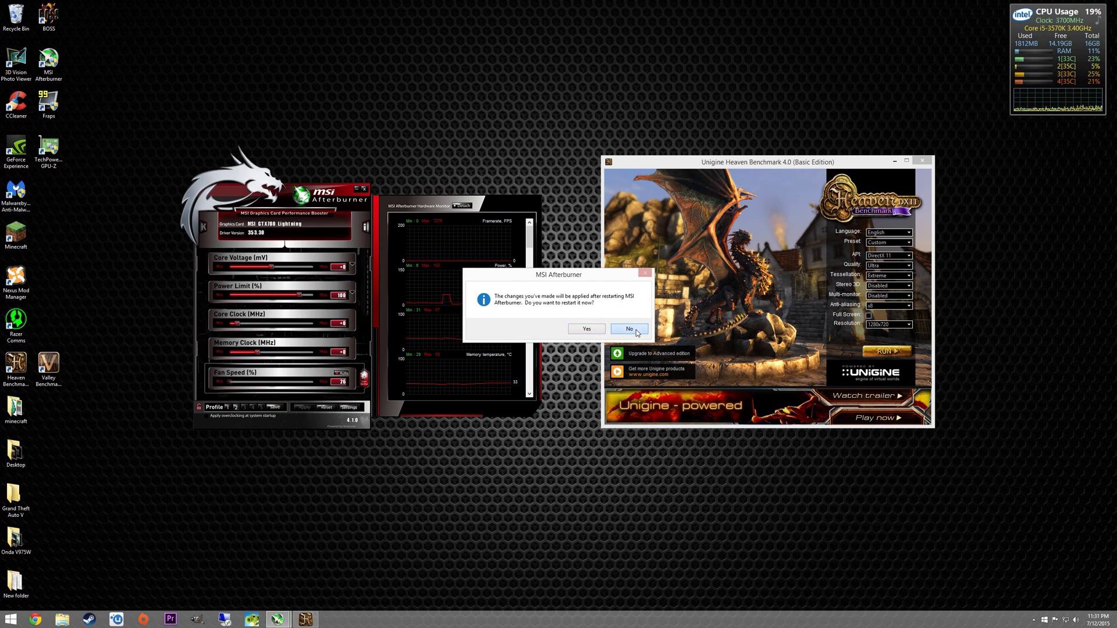
left_click(348, 407)
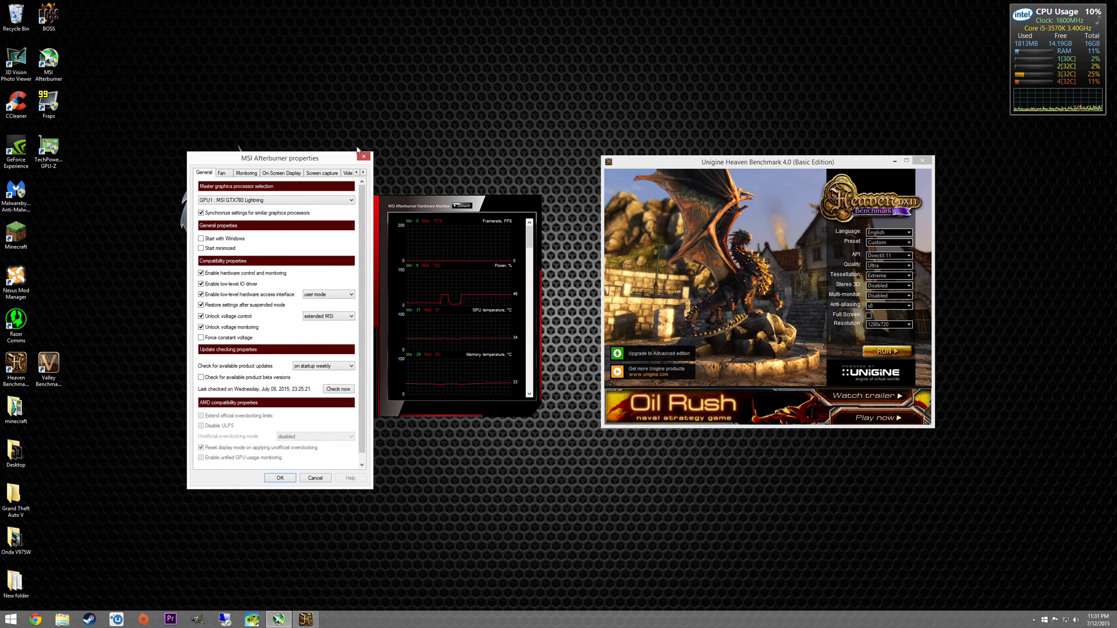
left_click(363, 156)
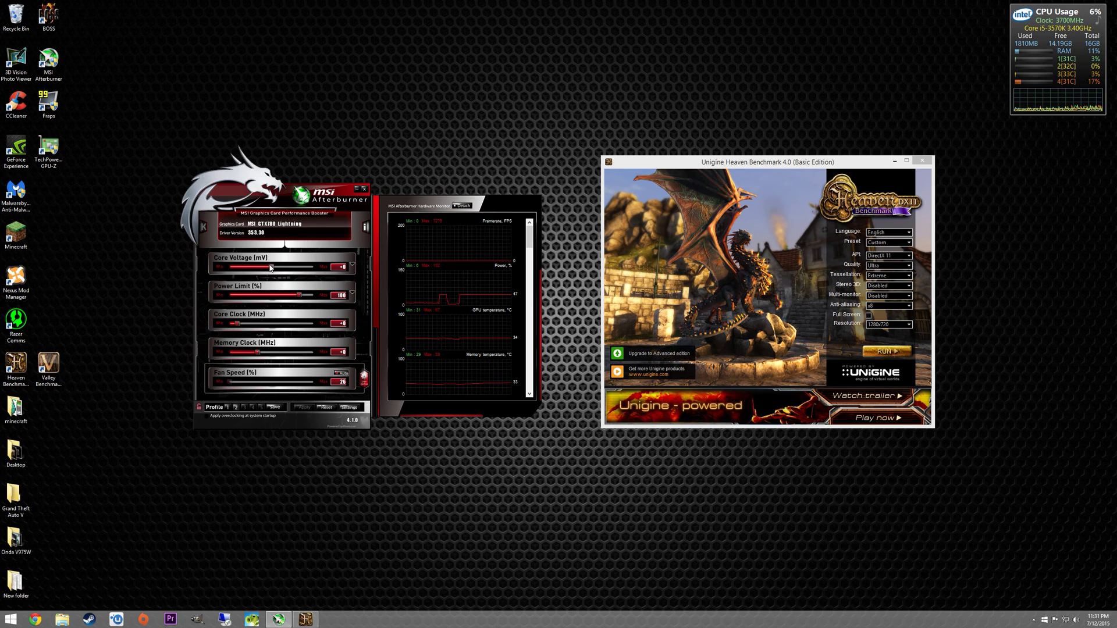
Try core voltage +100 and memory voltage 1700, then reset all voltages to defaults
left_click_drag(270, 267, 354, 269)
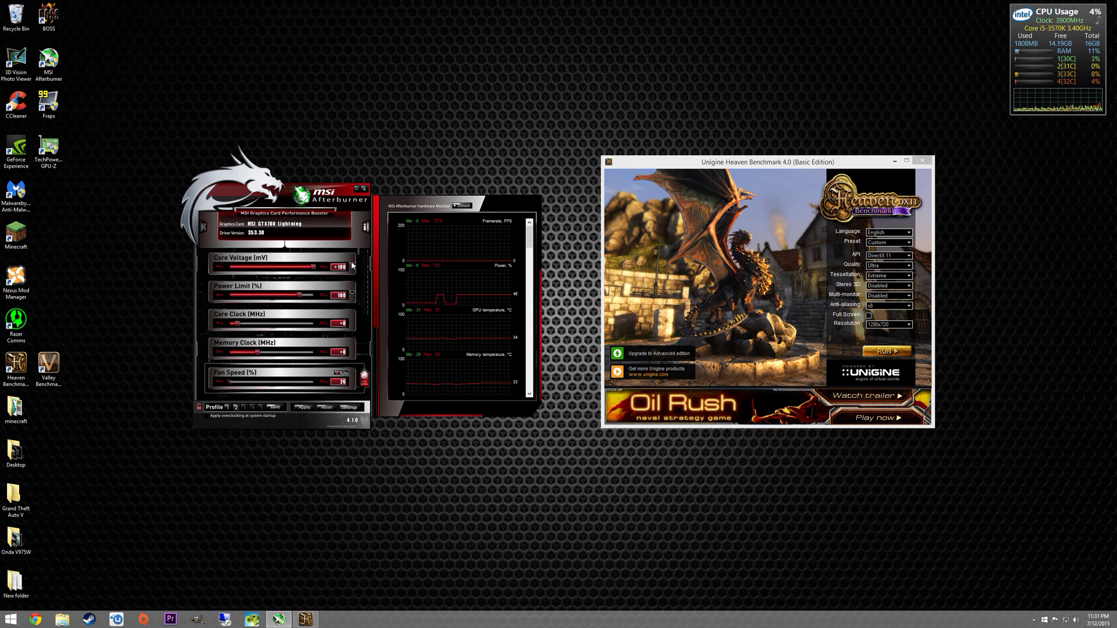
left_click(352, 266)
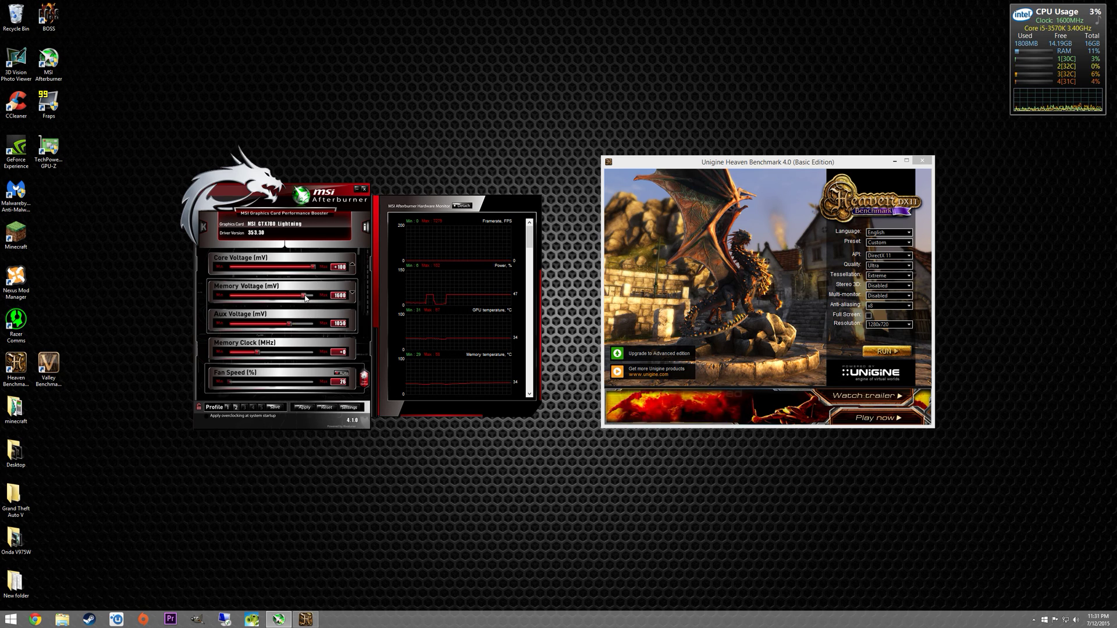
left_click_drag(305, 298, 315, 300)
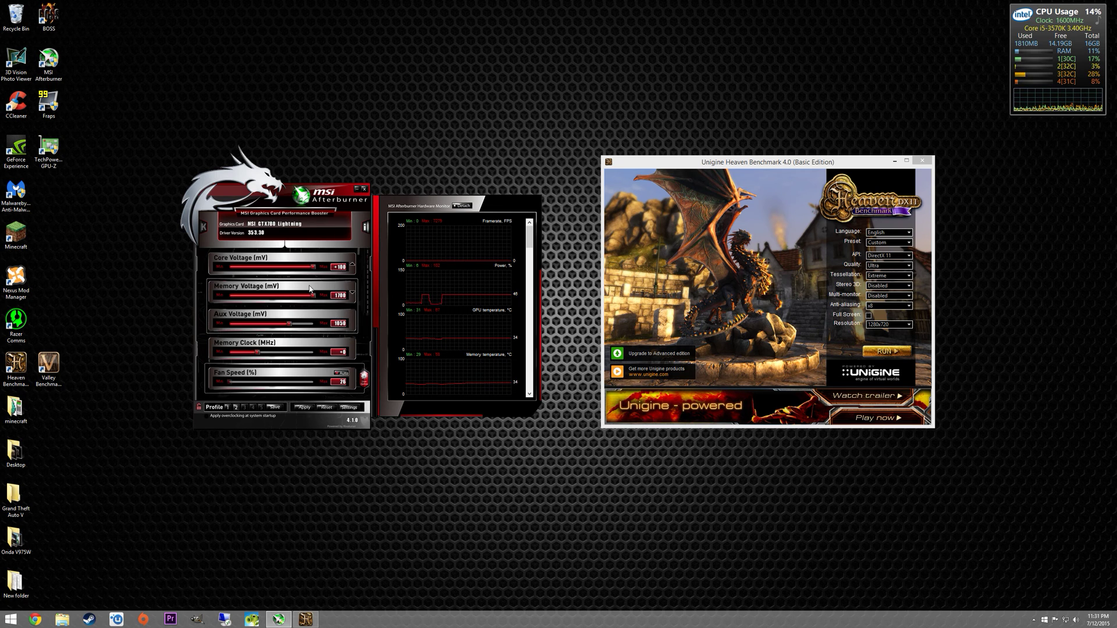
left_click(326, 407)
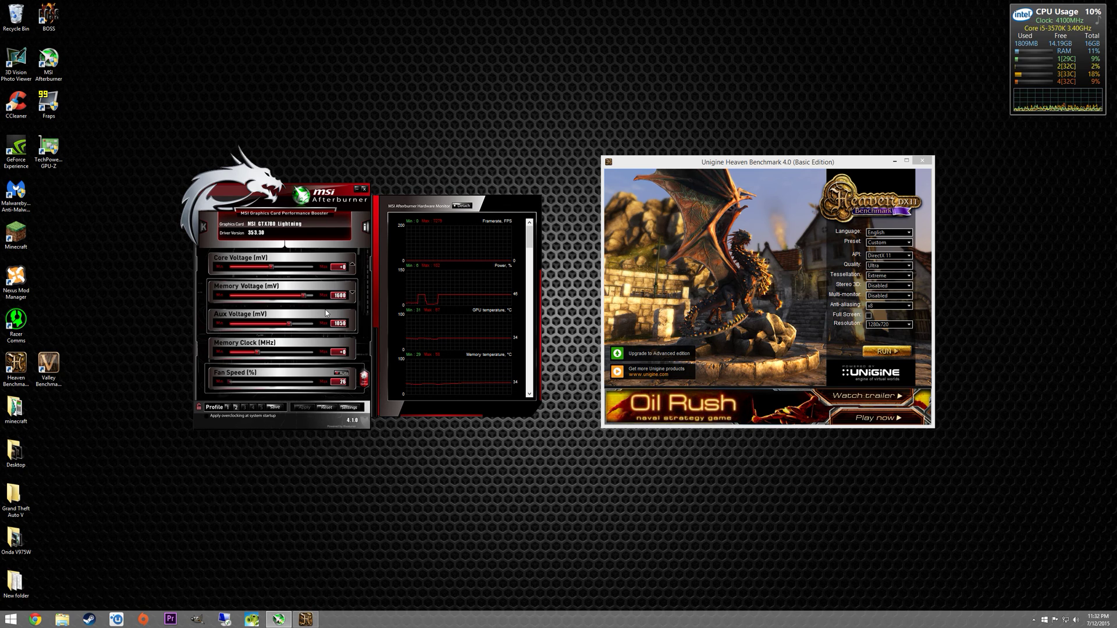
Collapse the extra voltage settings and open RivaTuner Statistics Server from the system tray
left_click(352, 266)
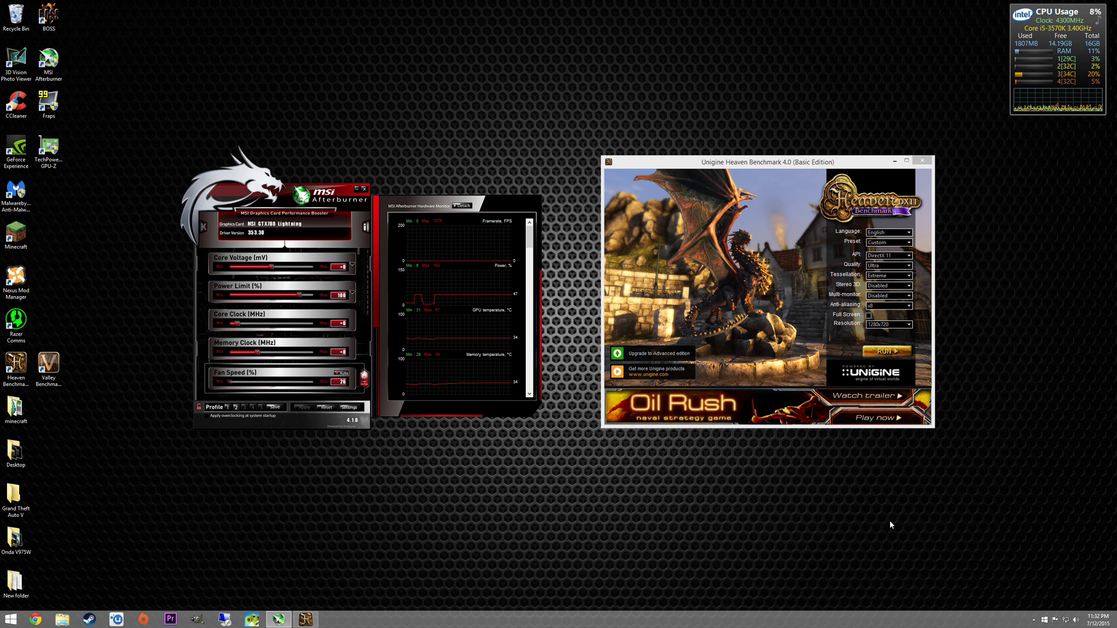
left_click(1034, 620)
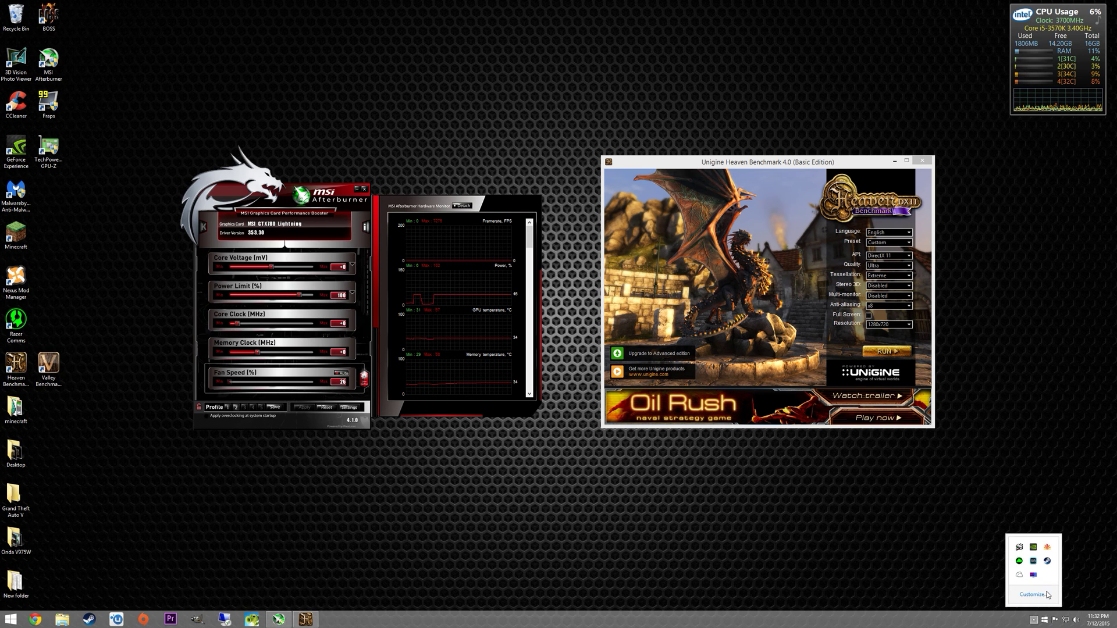
left_click(1038, 579)
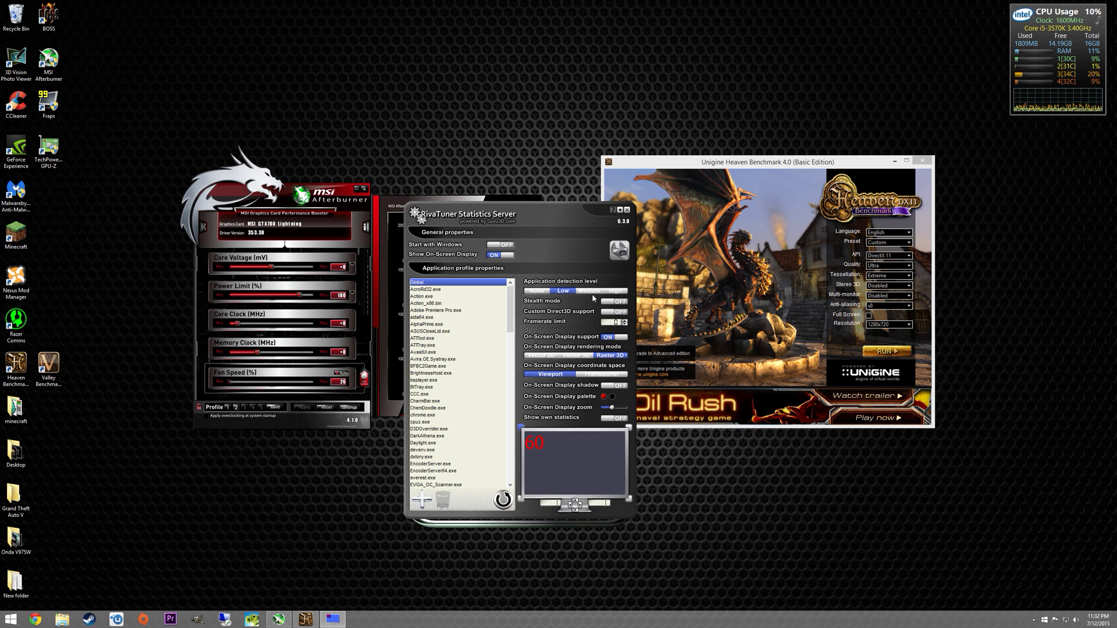
Close the RivaTuner Statistics Server settings window
left_click(629, 210)
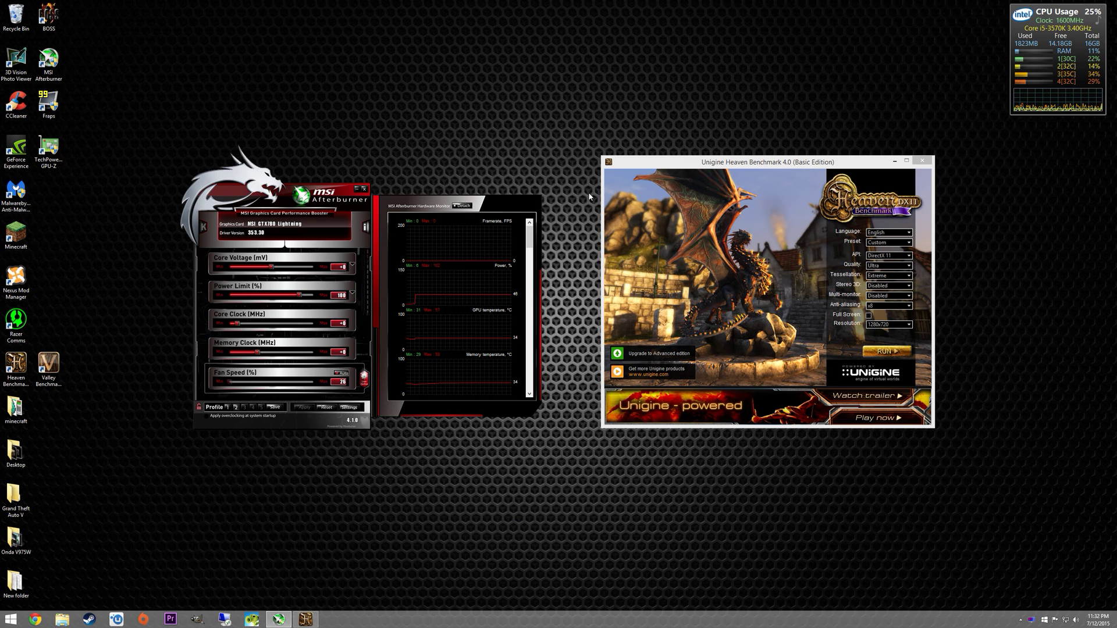
Reposition the Afterburner window and start the Heaven benchmark run
left_click_drag(338, 199, 351, 187)
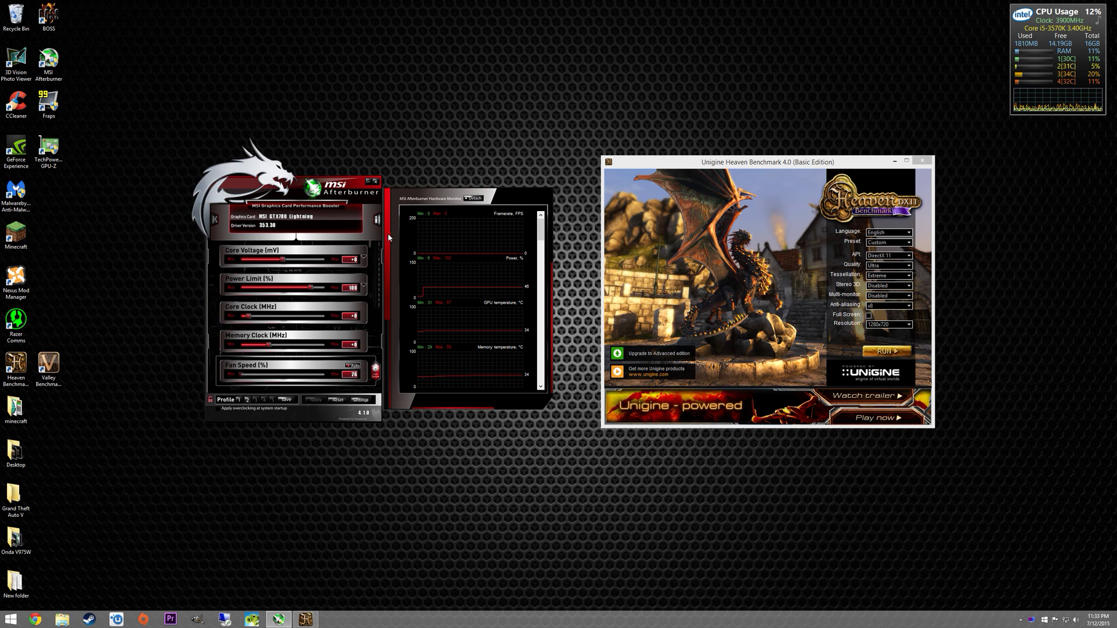
left_click_drag(376, 235, 370, 258)
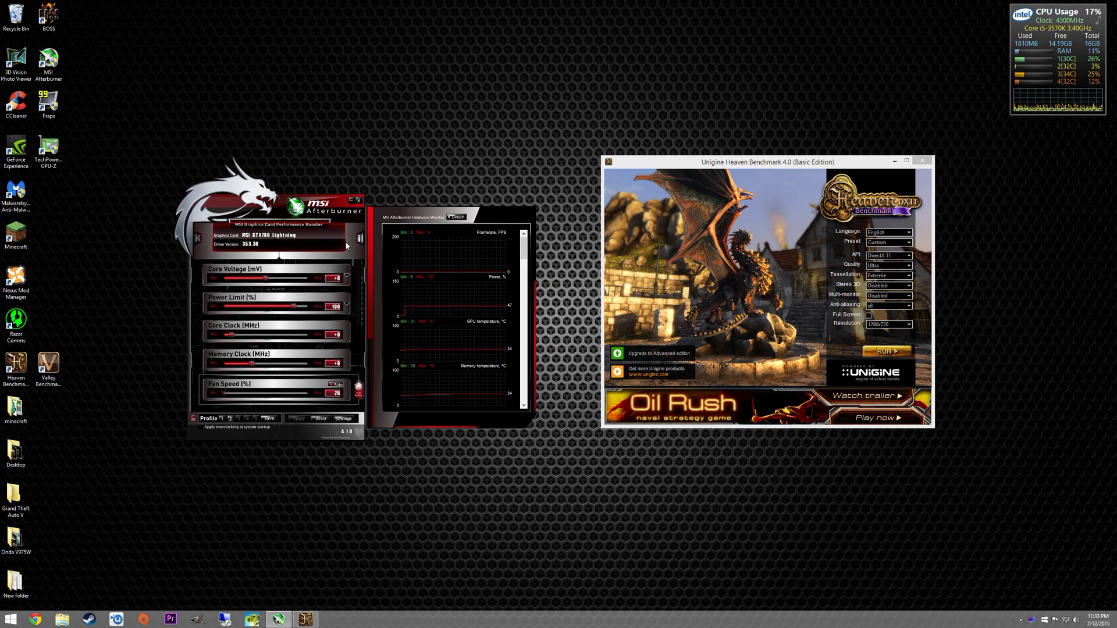
left_click_drag(335, 207, 327, 202)
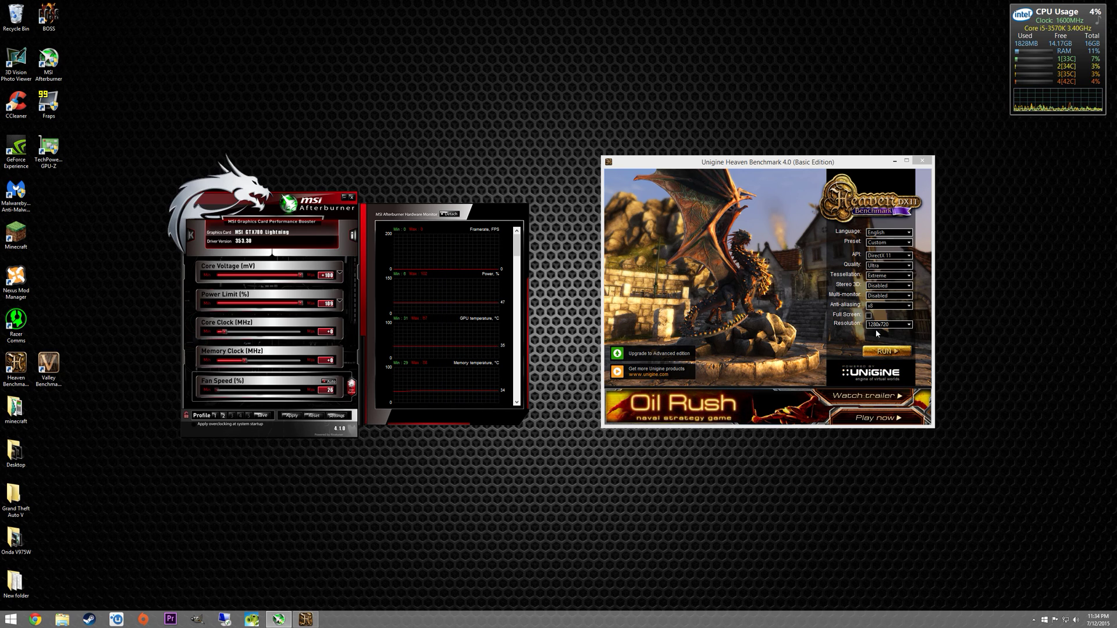
left_click(891, 351)
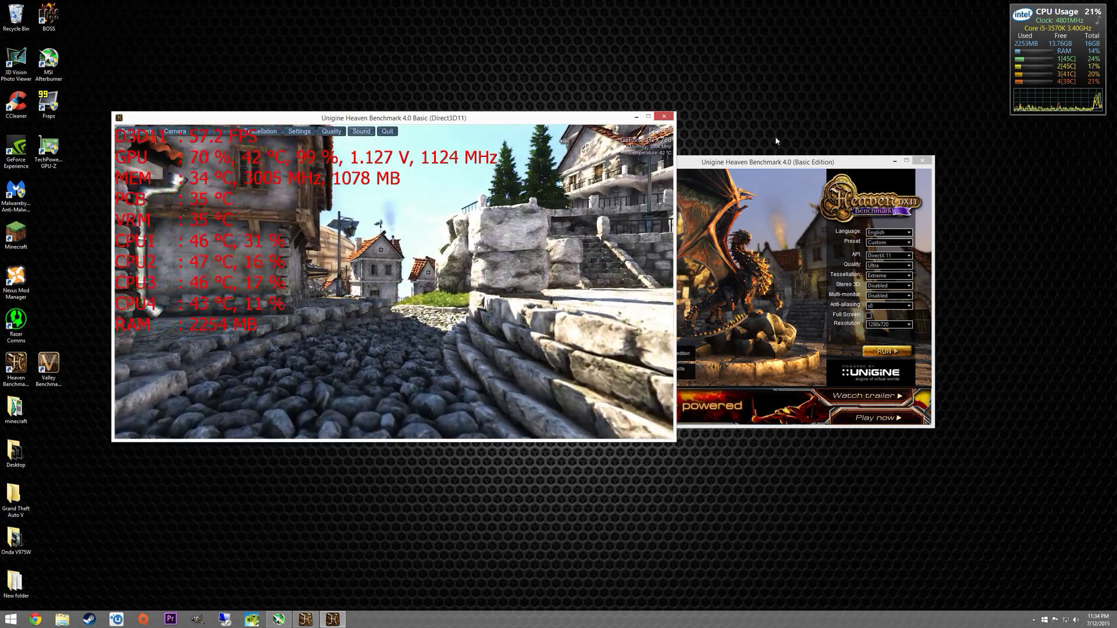
Minimize the Heaven launcher, move the benchmark window right and Afterburner further left
left_click(894, 161)
left_click_drag(544, 122, 946, 163)
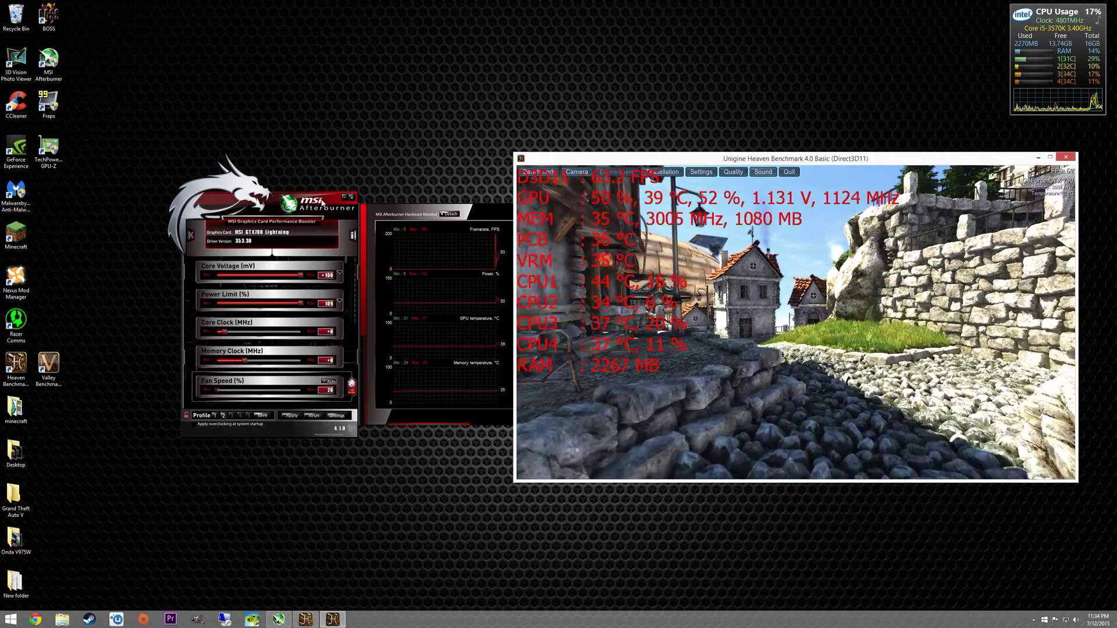
left_click_drag(322, 202, 284, 200)
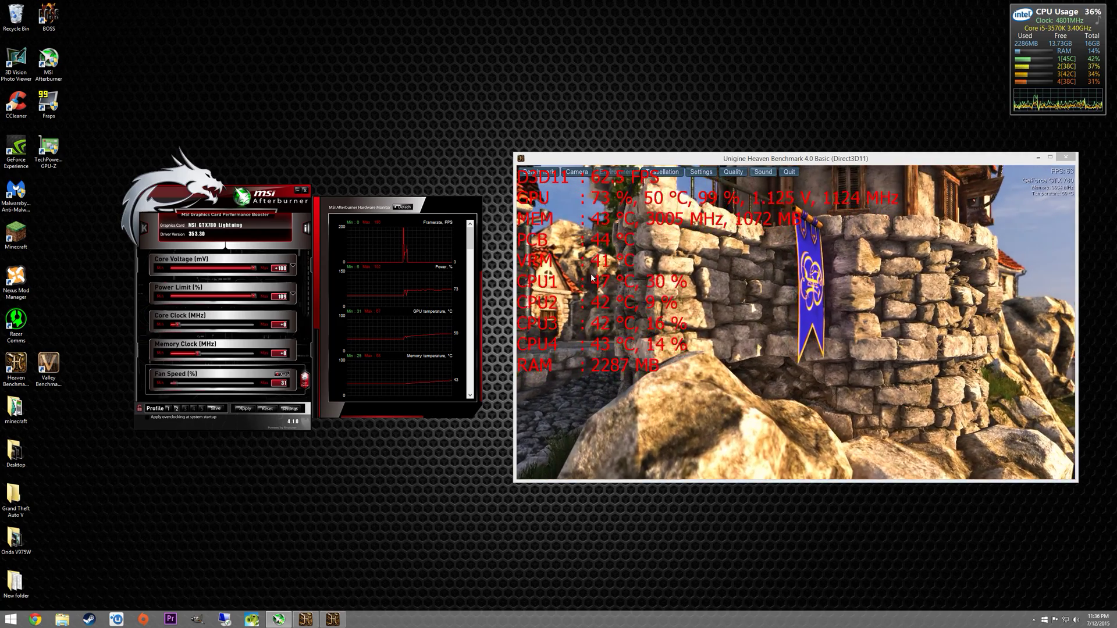
Adjust the core voltage offset and apply the voltage and power limit settings
left_click_drag(281, 192, 284, 184)
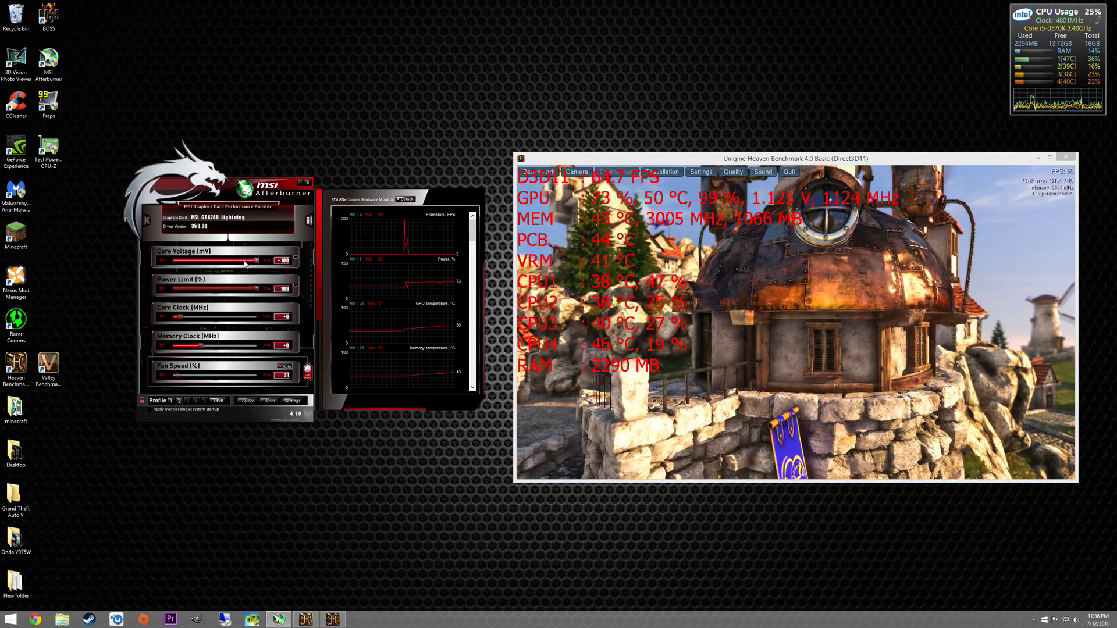
mouse_move(256, 260)
left_mouse_down()
mouse_move(208, 262)
mouse_move(277, 262)
left_mouse_up()
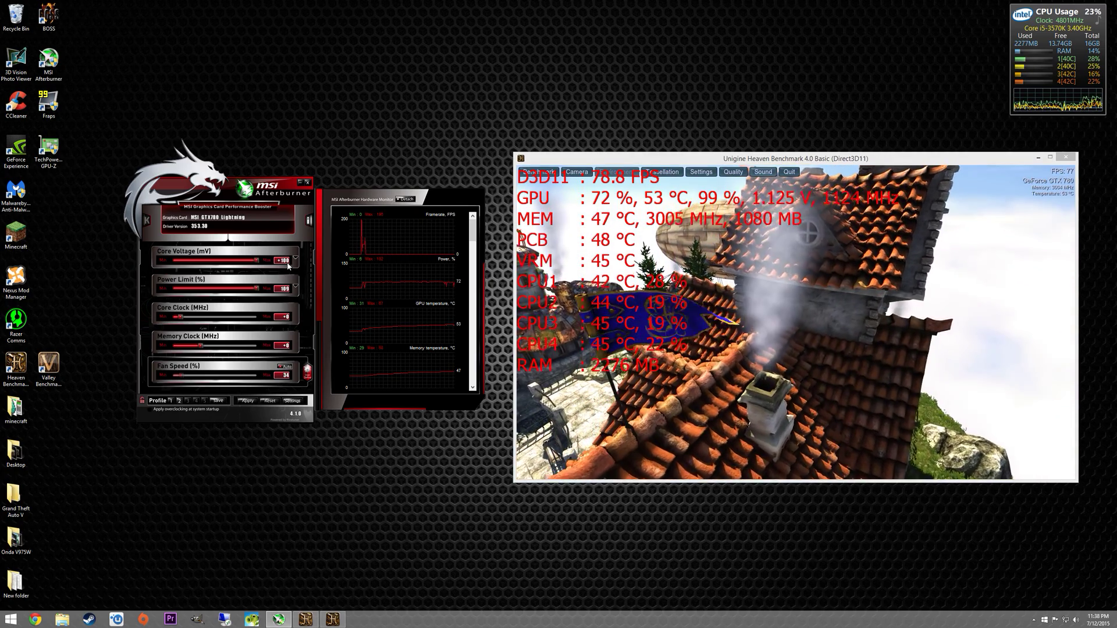
mouse_move(288, 266)
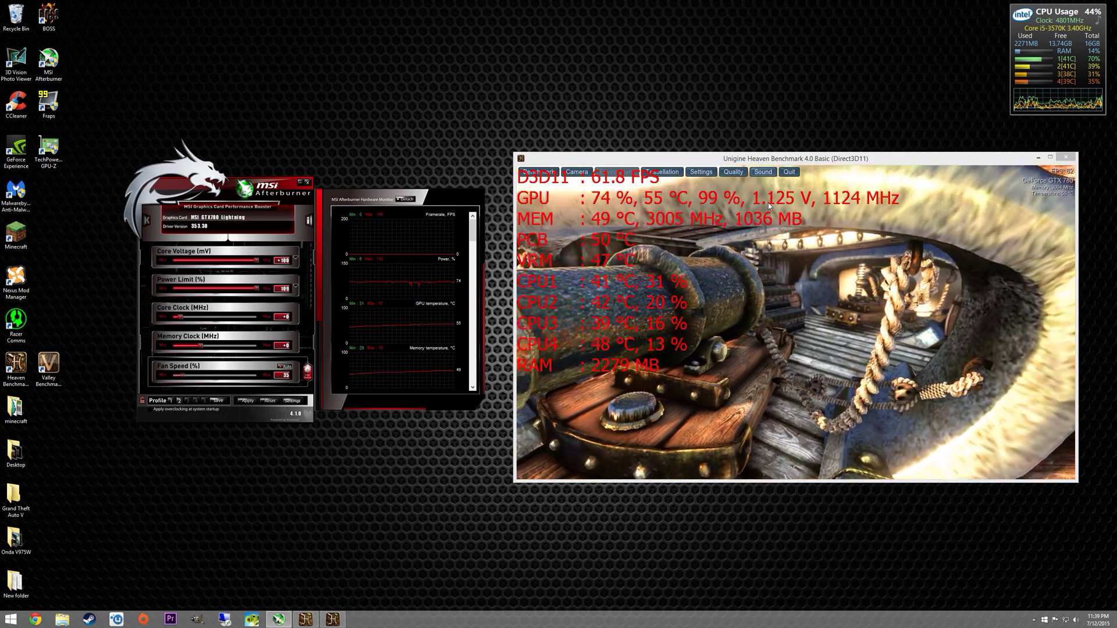
left_click(251, 402)
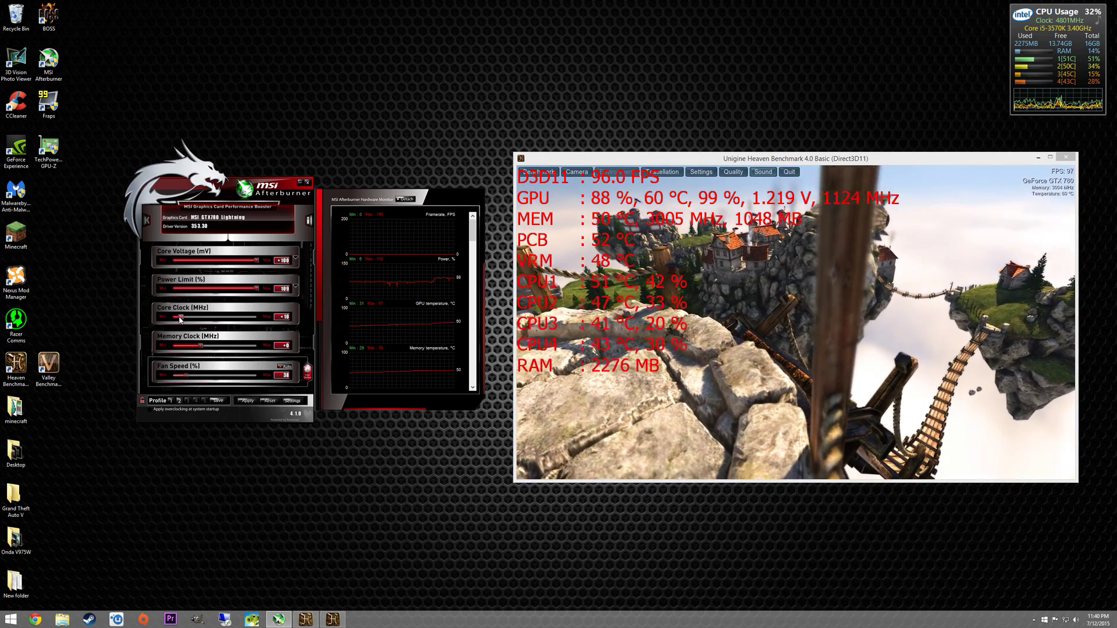
Apply a +12 core clock offset, then step it up to +26 and apply again
left_click_drag(180, 318, 182, 319)
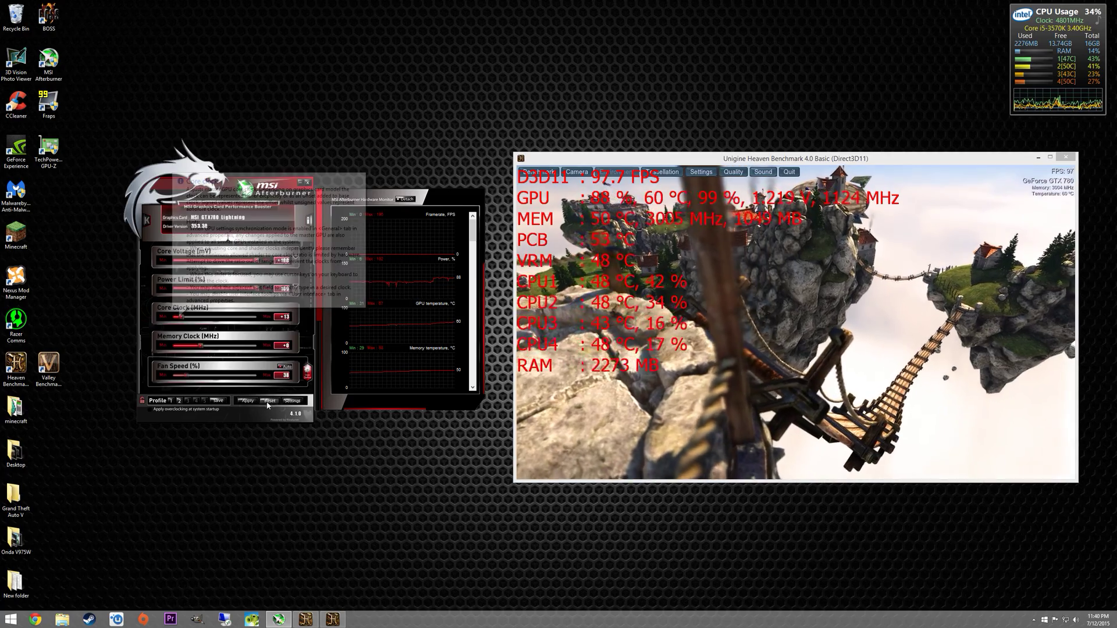
left_click(247, 401)
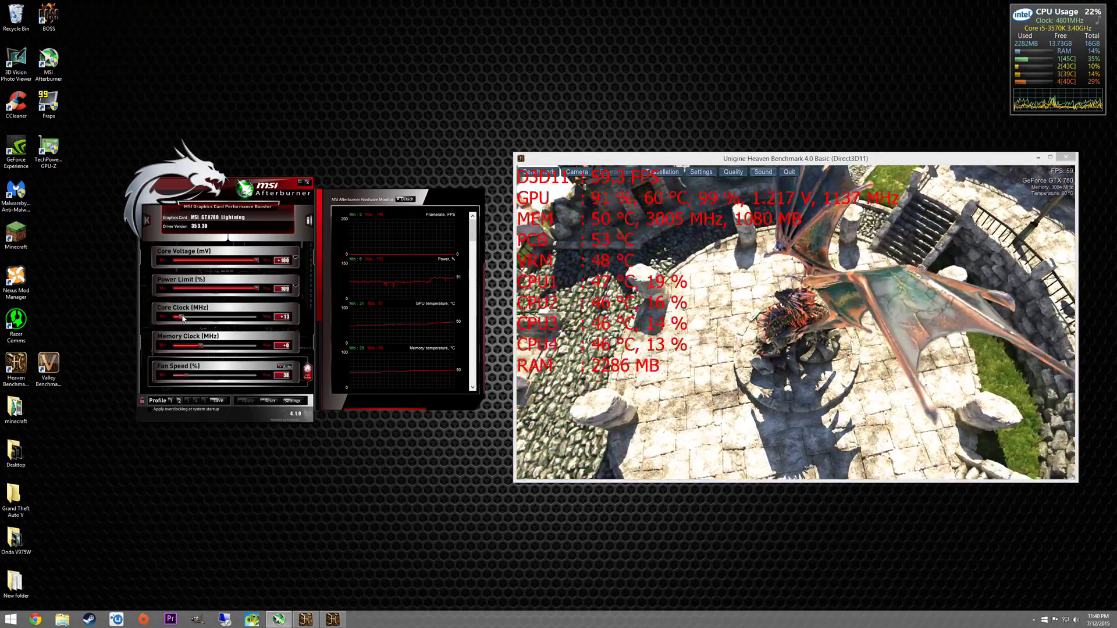
left_click_drag(181, 318, 182, 318)
key("Right")
key("Right")
key("Right")
key("Right")
key("Right")
key("Right")
key("Right")
key("Right")
key("Right")
key("Right")
key("Right")
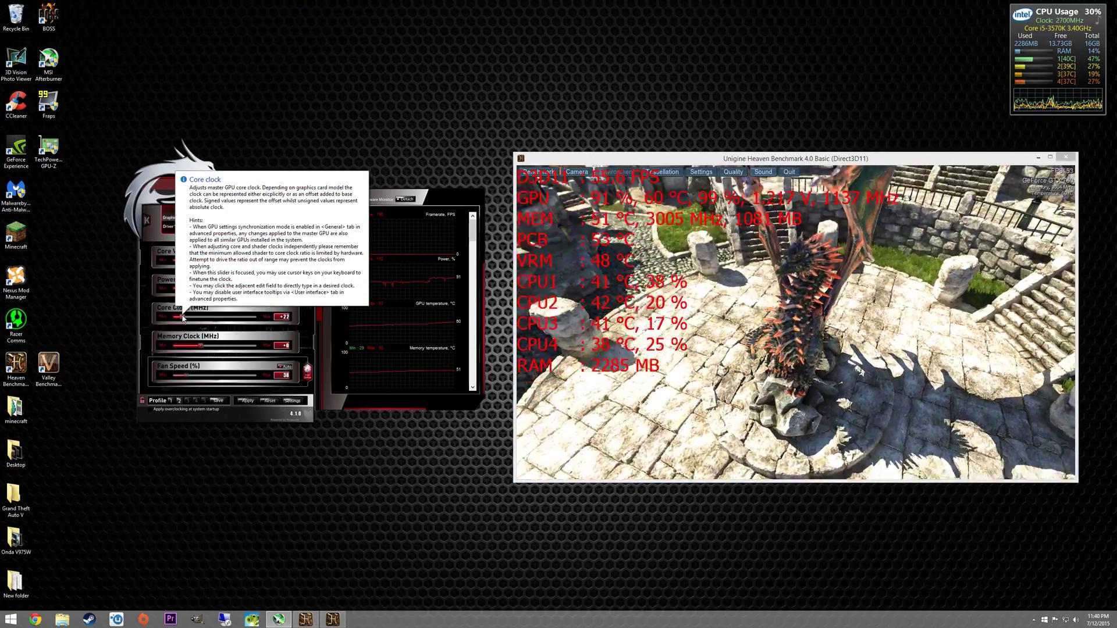
key("Right")
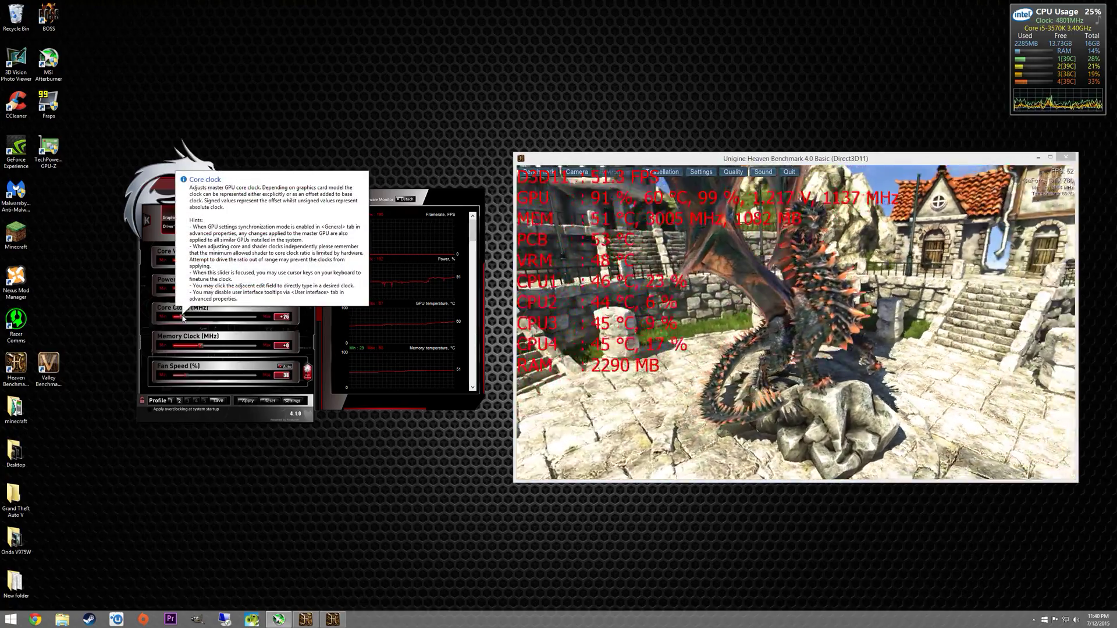
left_click(247, 401)
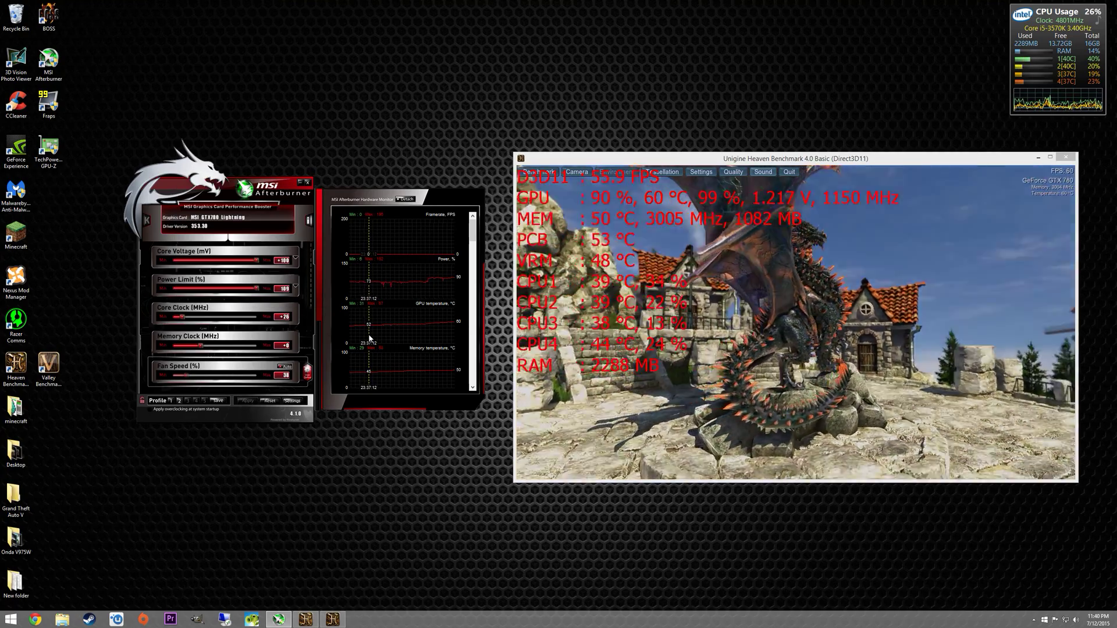
mouse_move(370, 338)
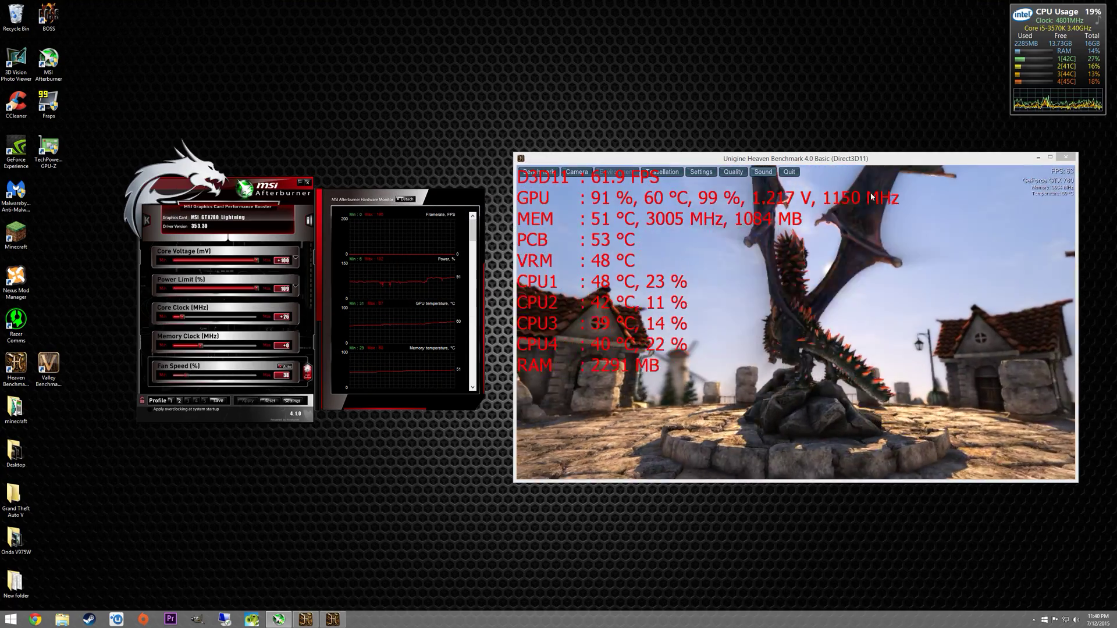
mouse_move(363, 300)
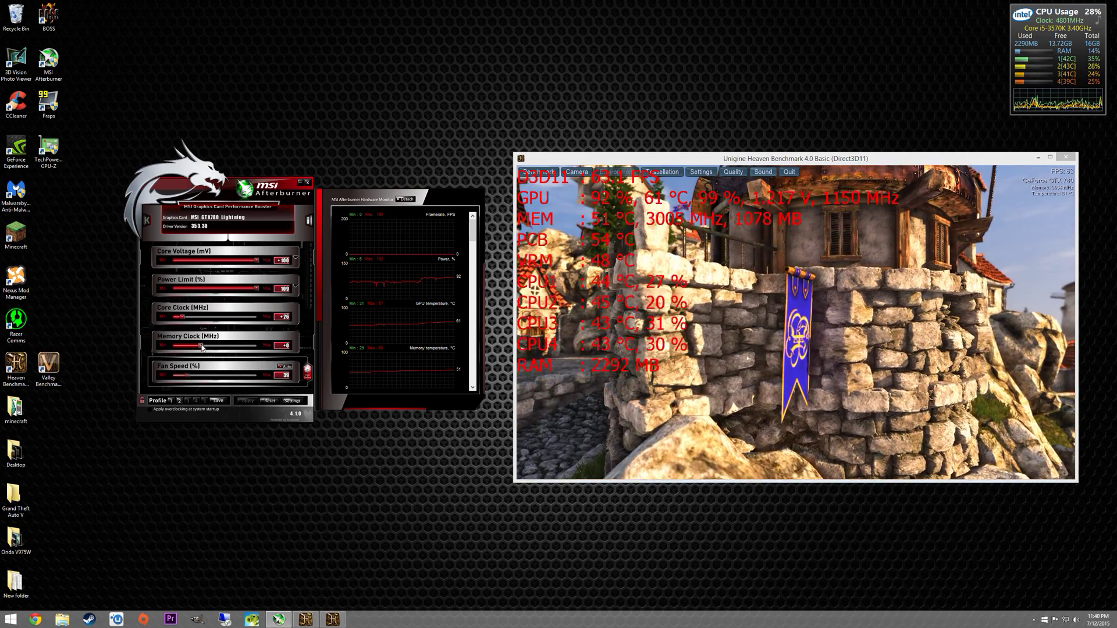
Raise the memory clock offset past +100 to +116 and apply it
mouse_move(202, 347)
left_click_drag(201, 347, 202, 348)
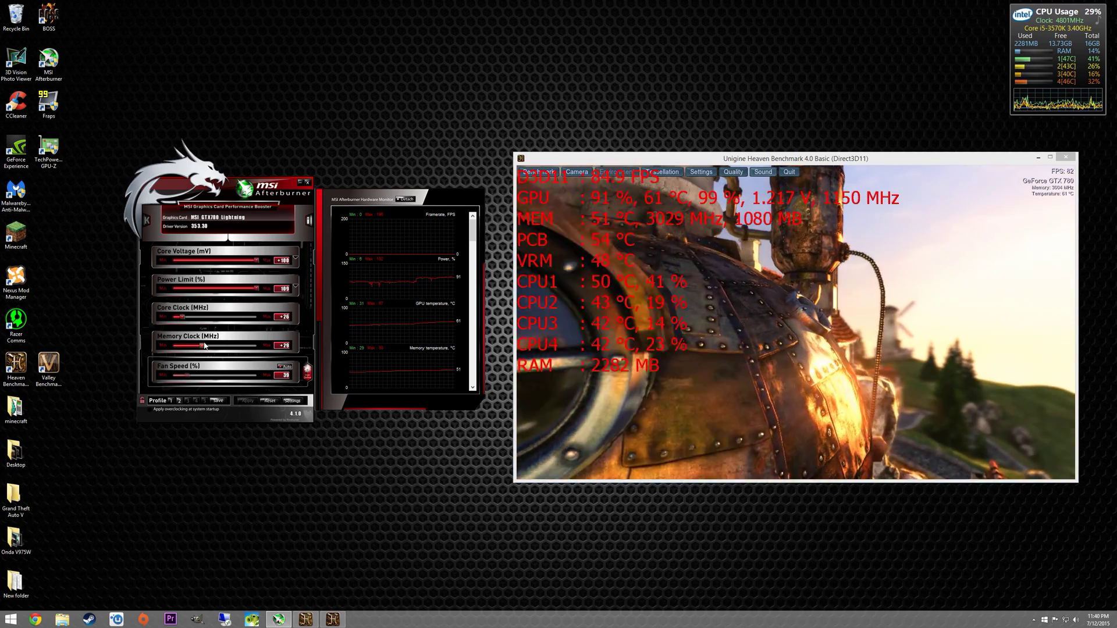
left_click(221, 350)
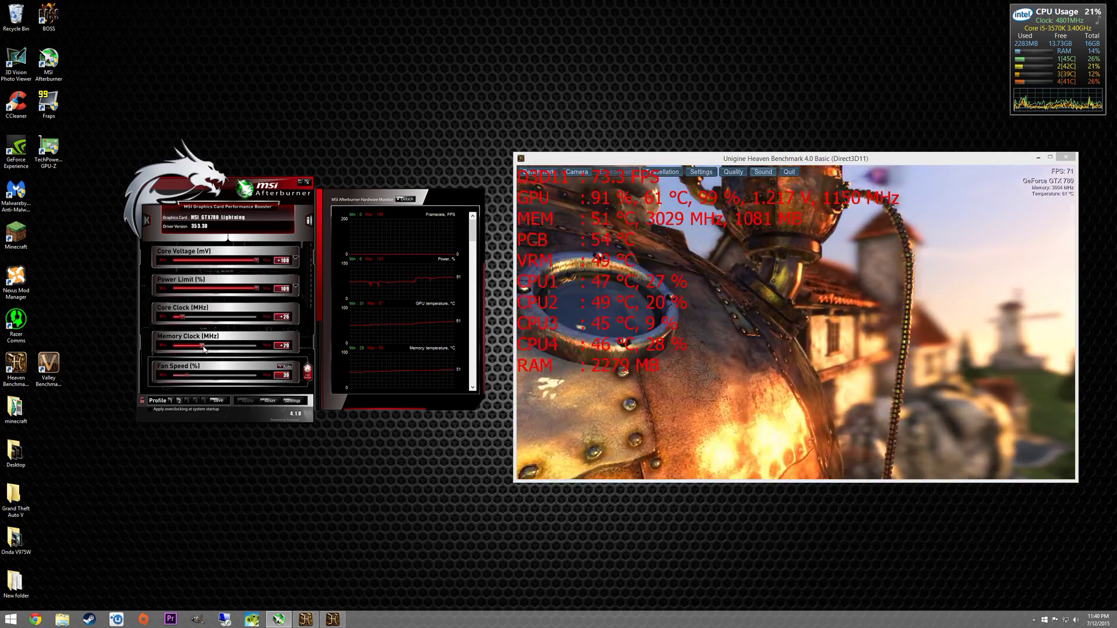
left_click_drag(205, 349, 209, 351)
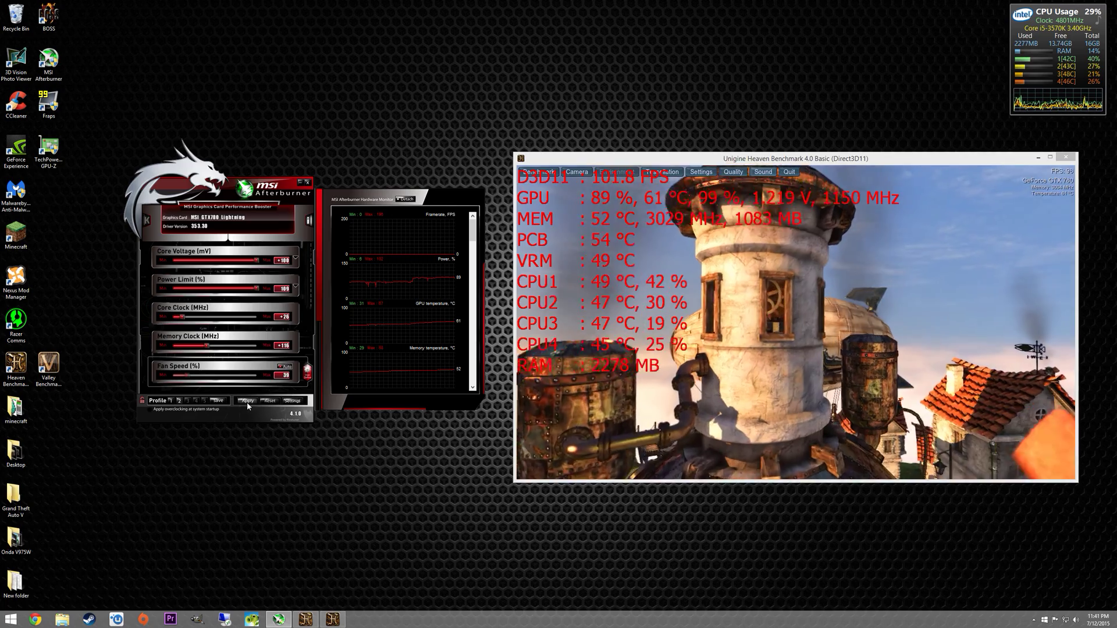
left_click(247, 401)
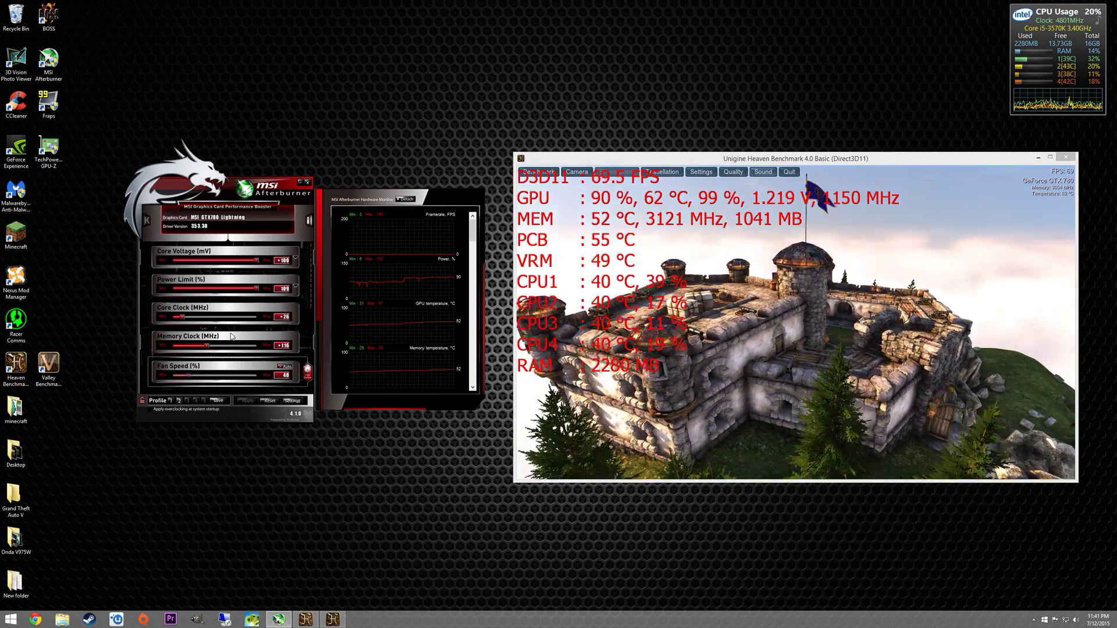
mouse_move(372, 358)
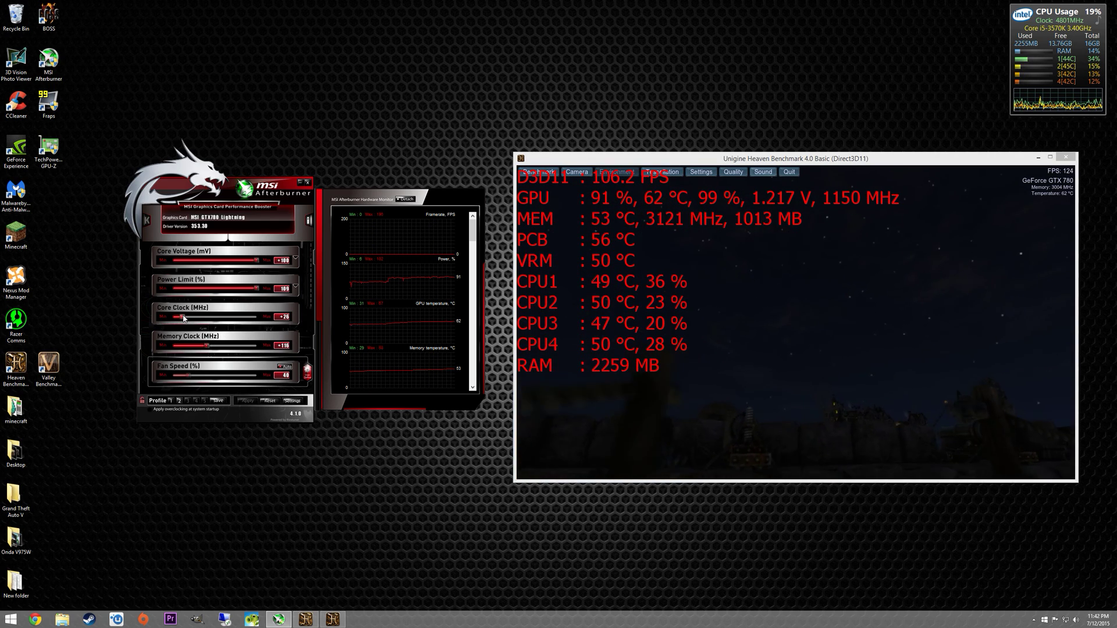
Drop the core clock offset to +21, then drag it up to +130
mouse_move(184, 320)
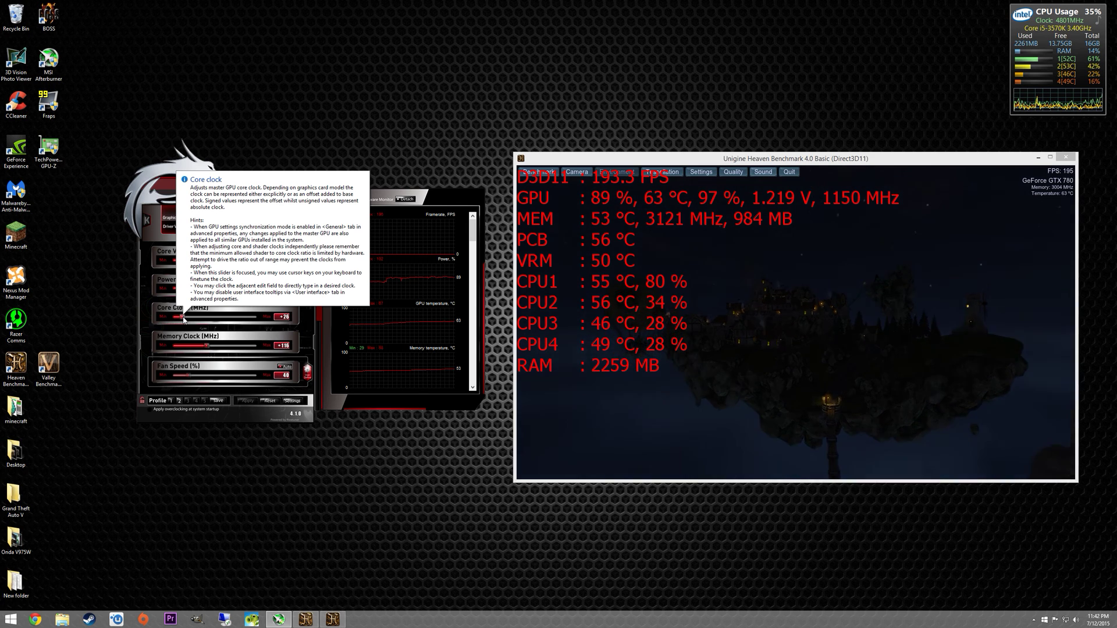
key("Left")
key("Left")
key("Left")
key("Left")
key("Left")
left_click_drag(183, 319, 186, 320)
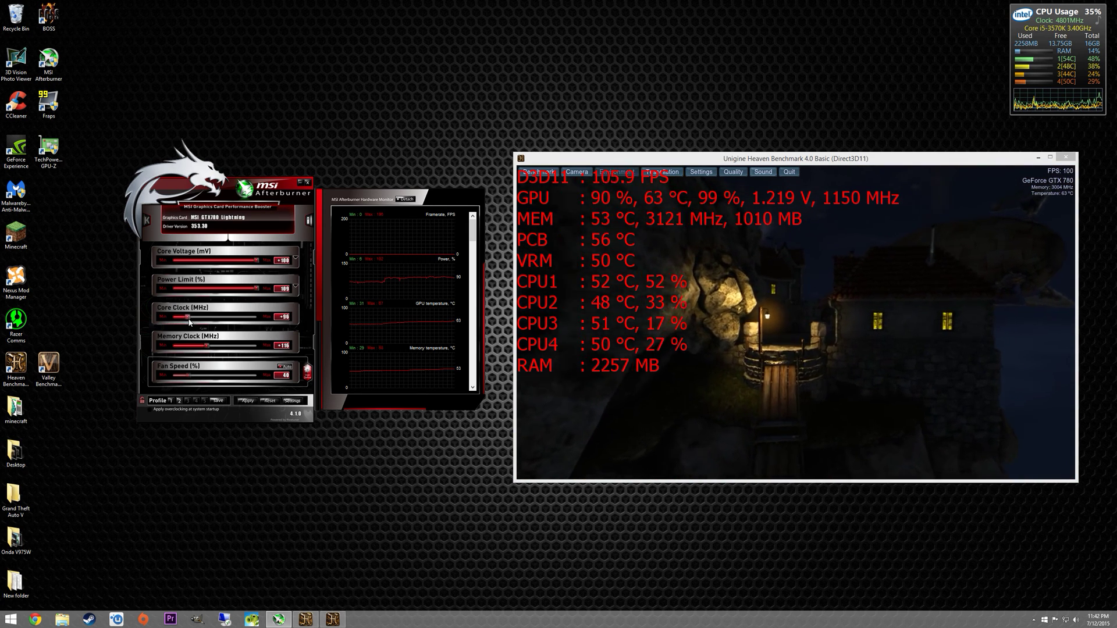
left_click_drag(190, 323, 192, 324)
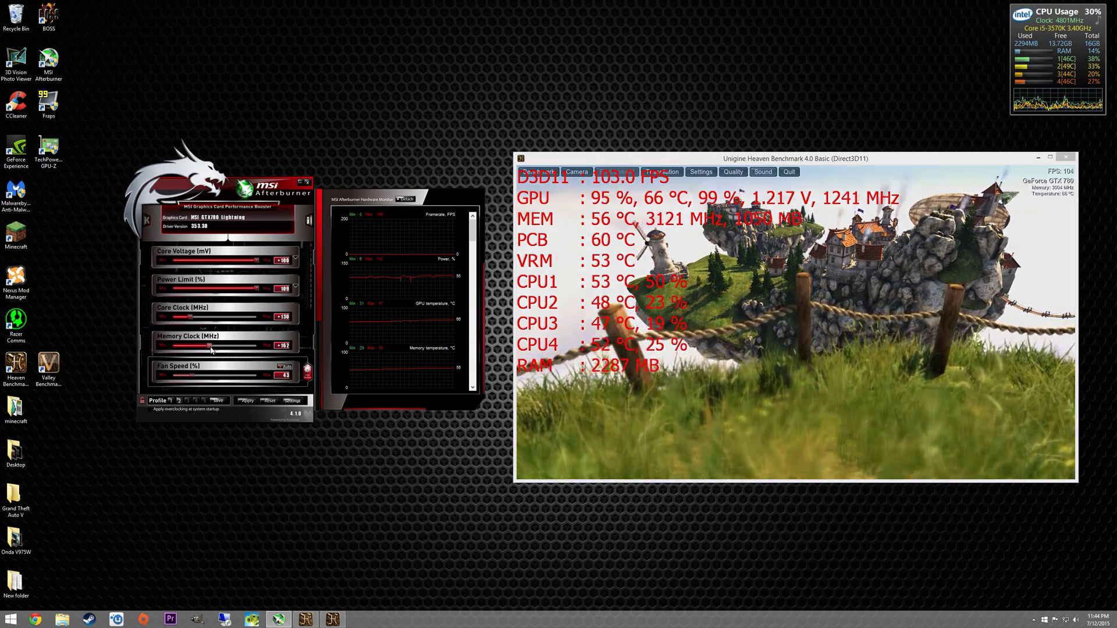
Apply the +162 memory clock offset, bringing memory to 3168 MHz
left_click(247, 401)
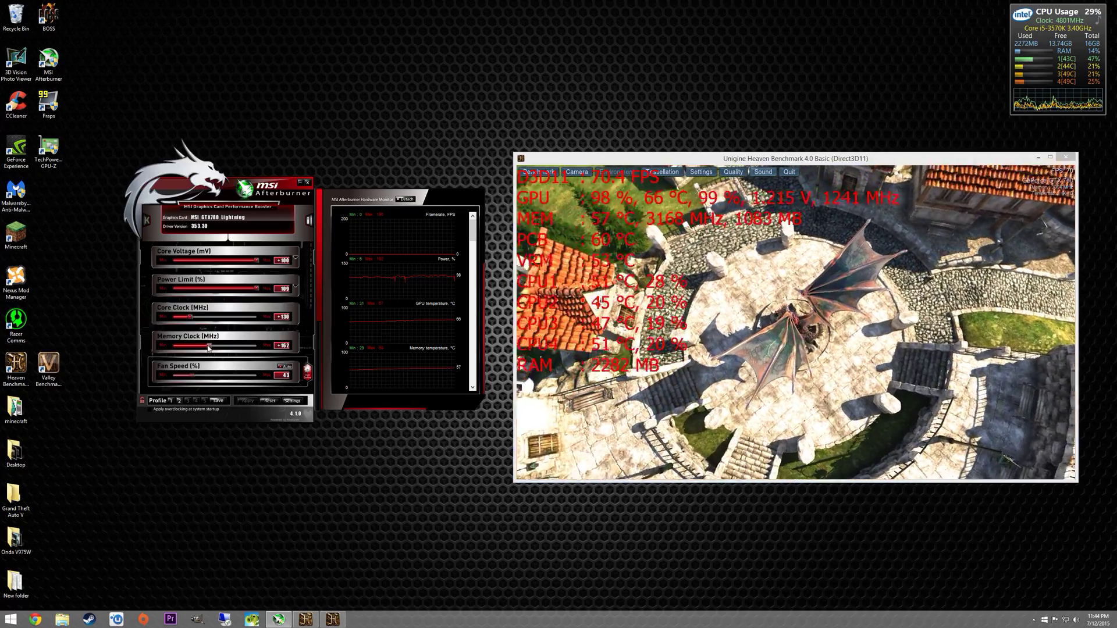
mouse_move(209, 348)
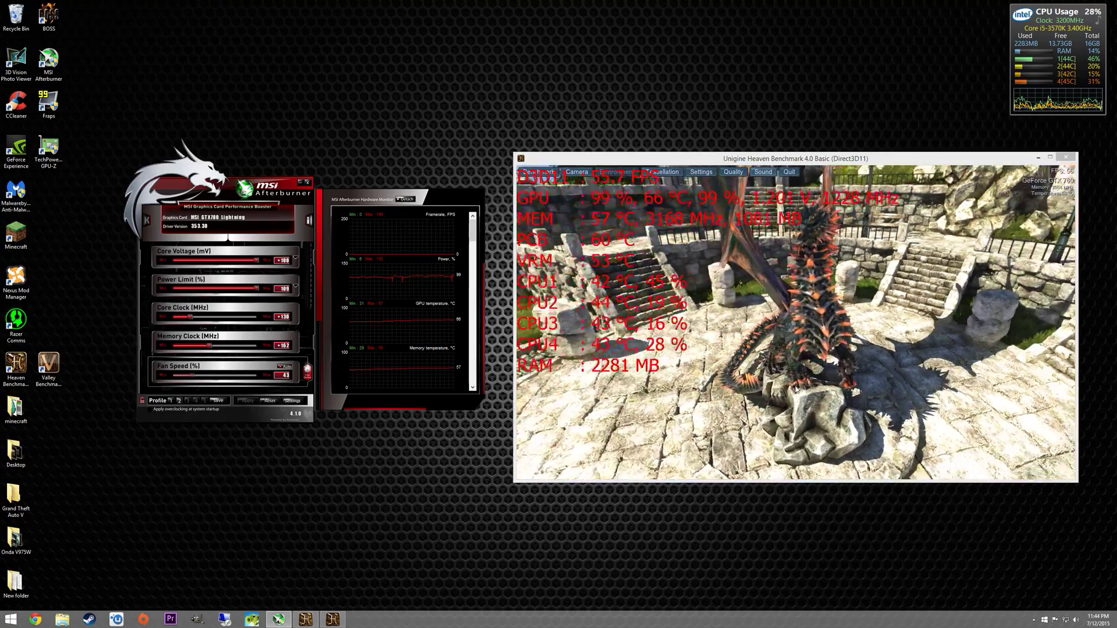
mouse_move(407, 333)
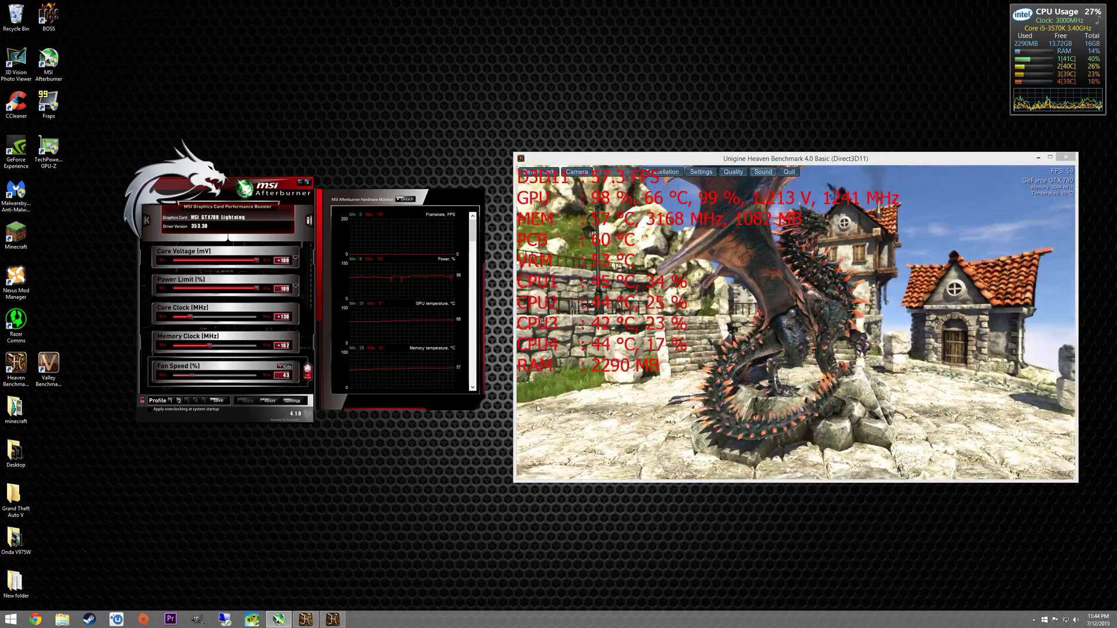